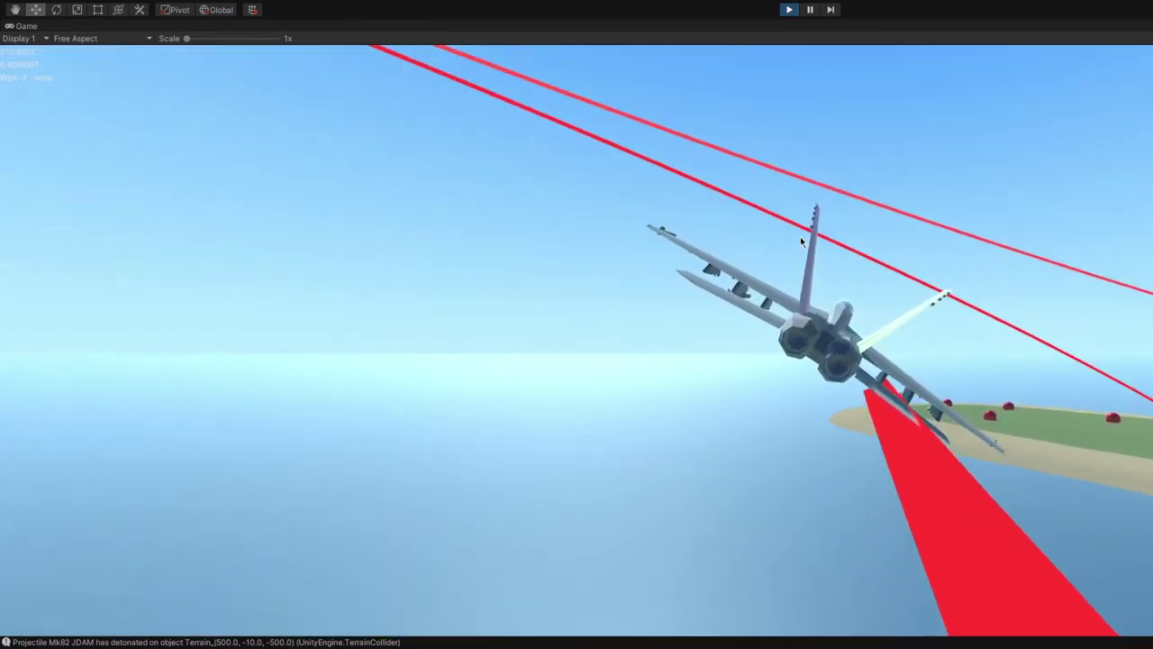
Select Mk82 JDAM (1) with key 5 and drop it over the island onto TargetObj (3) for 500 damage
{"action": "key", "text": "5"}
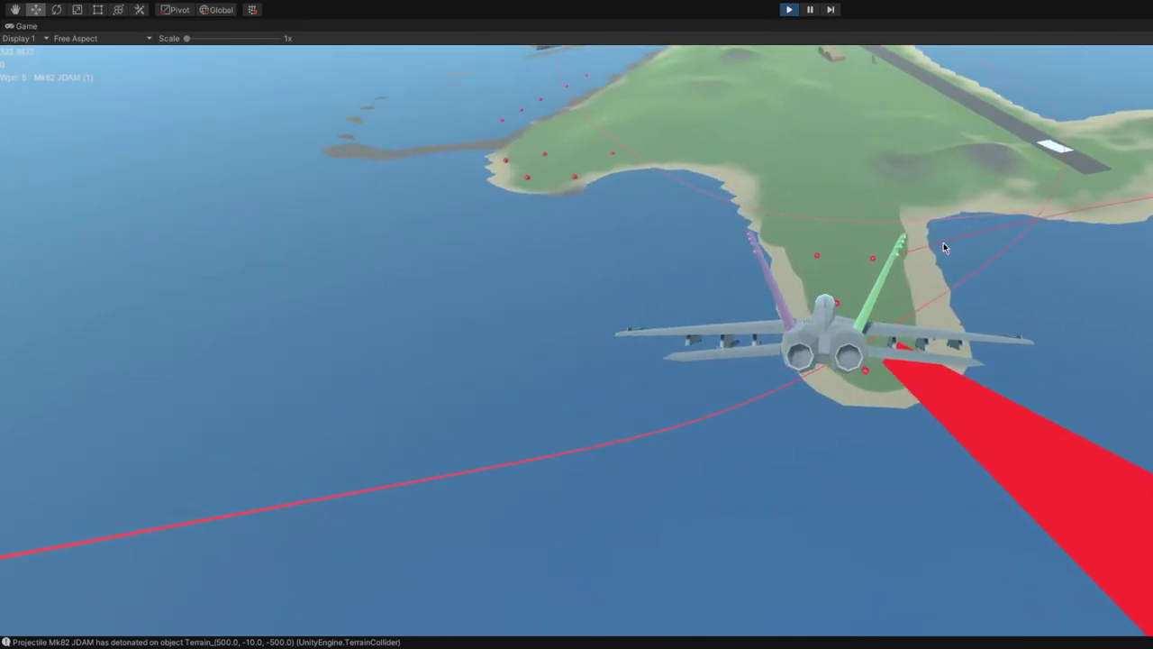
{"action": "key", "text": "space"}
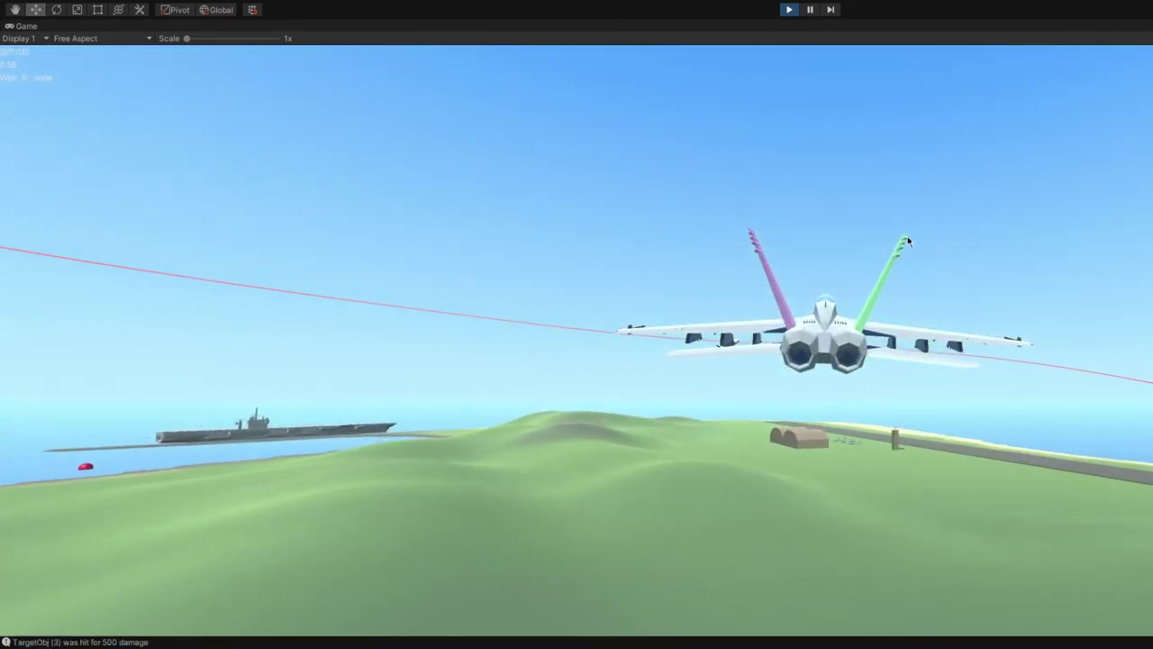
Pause play, frame the dropped Mk82 JDAM (1), and orbit the Scene view toward the red sphere targets
{"action": "left_click", "coordinate": [815, 13]}
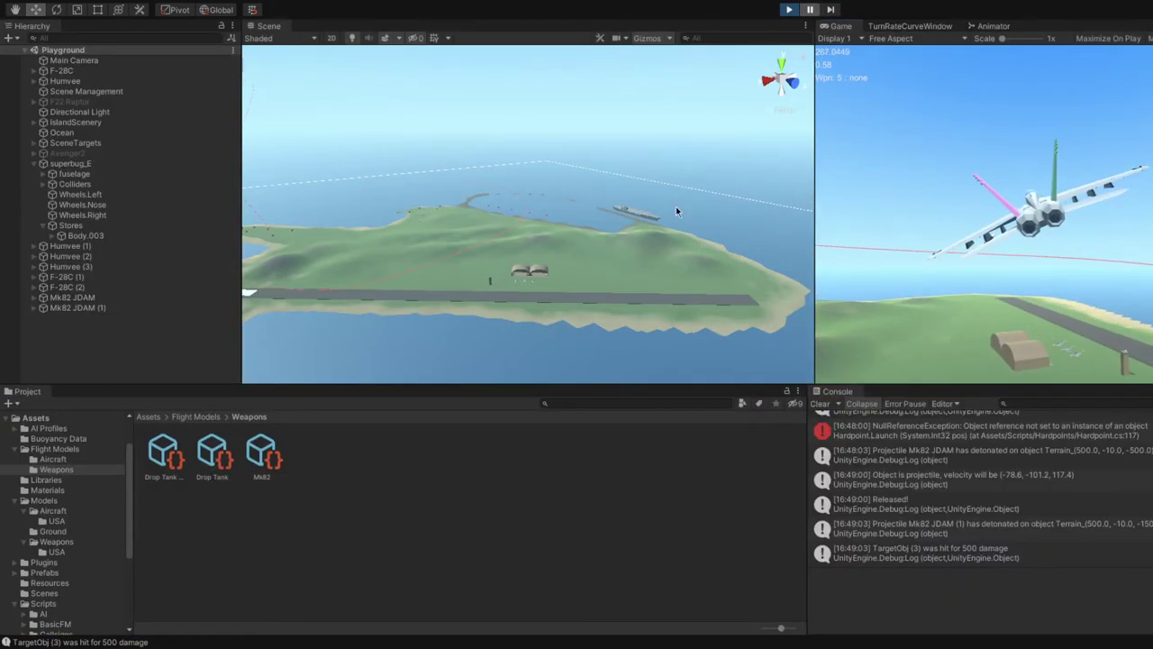
{"action": "double_click", "coordinate": [156, 309]}
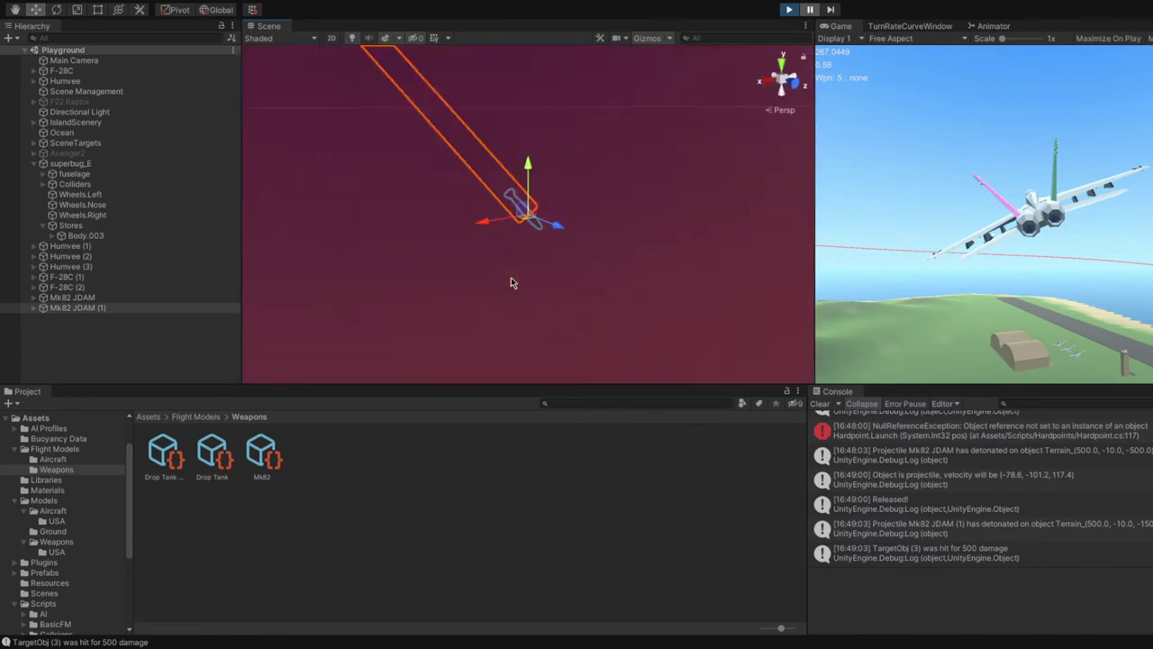
{"action": "left_click_drag", "start_coordinate": [511, 282], "coordinate": [432, 280], "text": "alt"}
{"action": "left_click_drag", "start_coordinate": [623, 222], "coordinate": [507, 239], "text": "alt"}
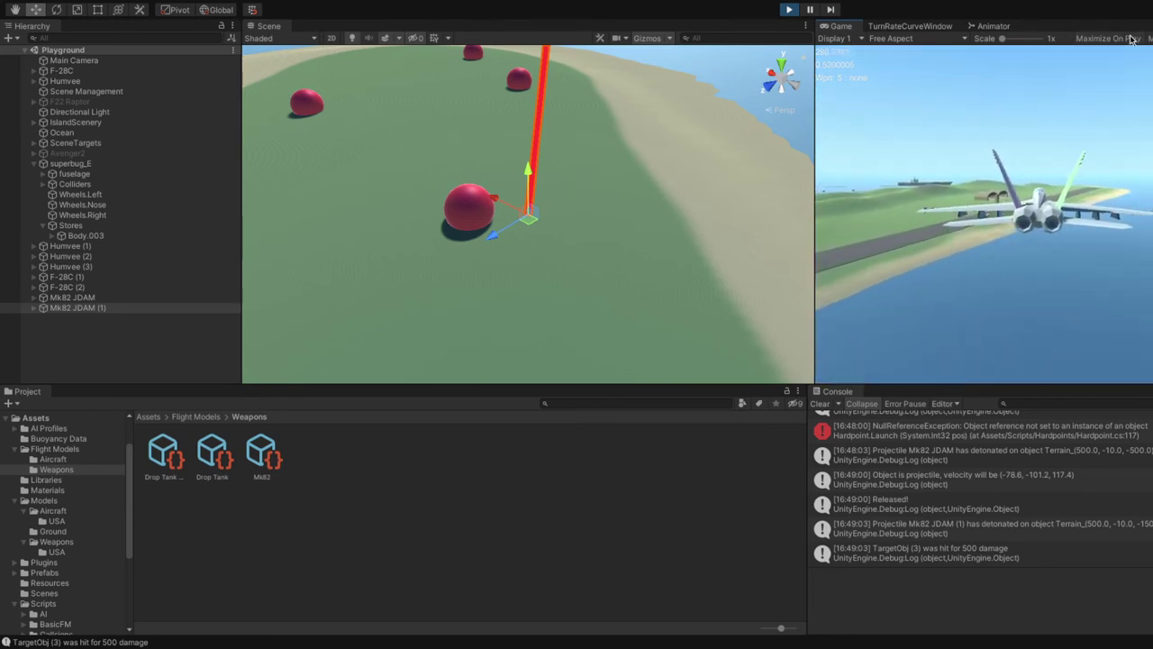
Maximize the Game view with Shift+Space and keep flying the jet beside the island airstrip
{"action": "key", "text": "shift+space"}
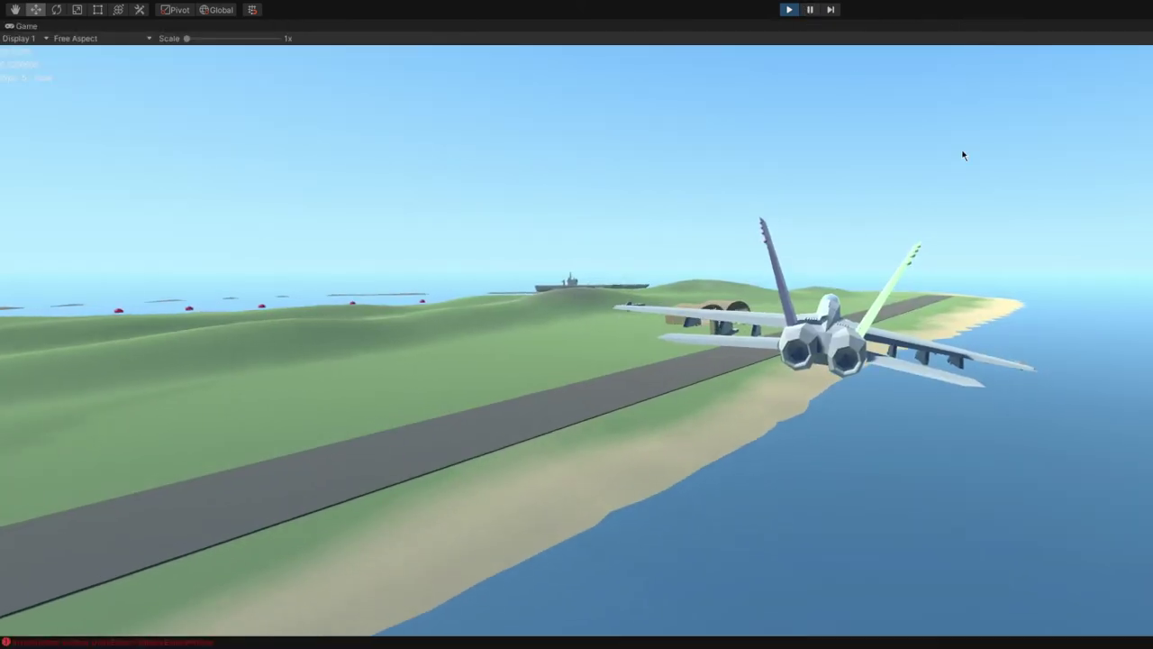